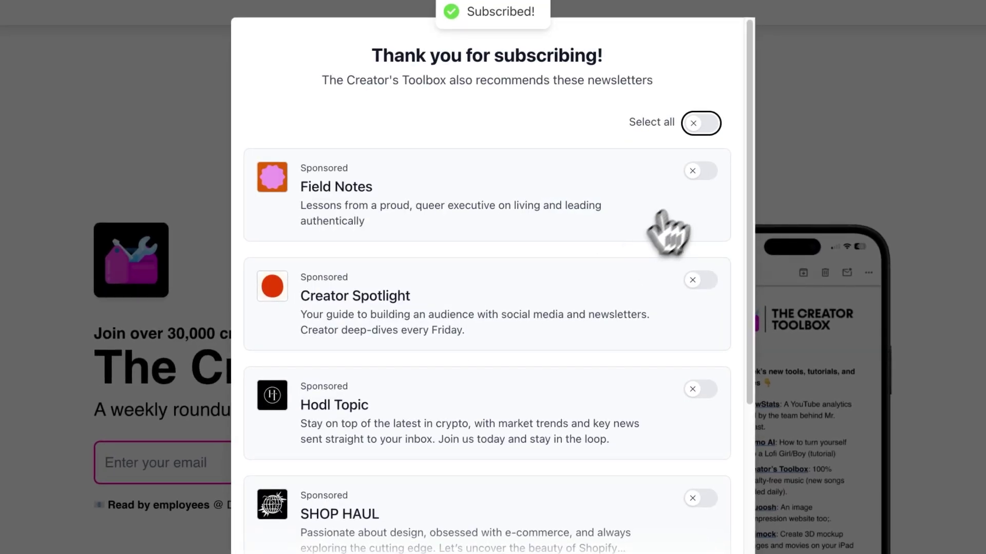
Subscribe with Creator Spotlight and Hodl Topic also selected as recommended newsletters
{"action": "left_click", "coordinate": [701, 283]}
{"action": "left_click", "coordinate": [701, 389]}
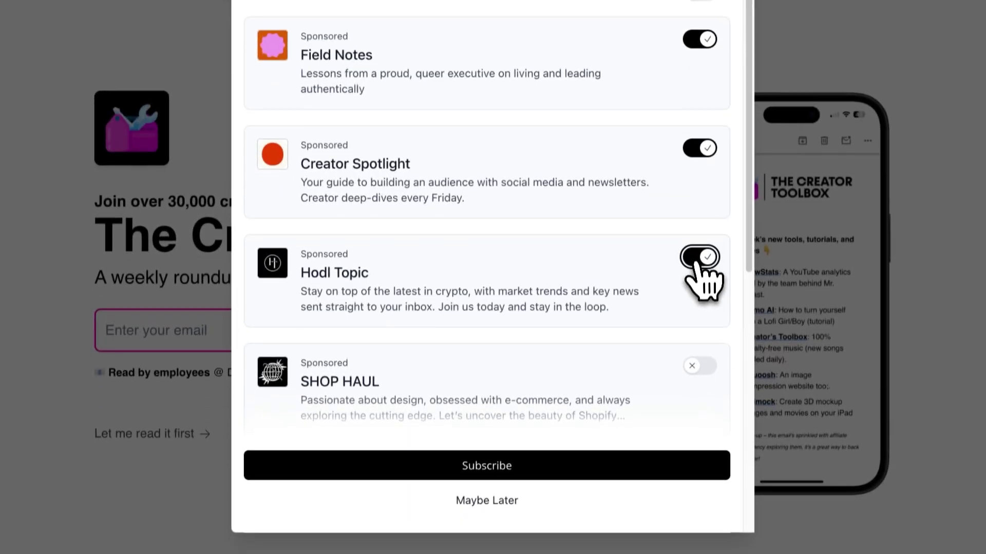
{"action": "left_click", "coordinate": [607, 457]}
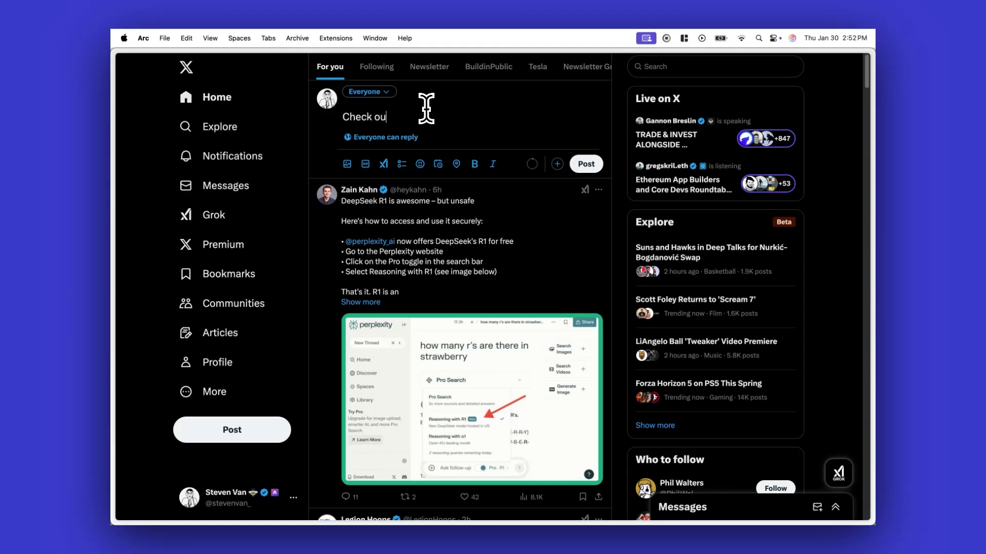
Post 'Check out this newsletter I discovered this week!' on X with the Creator Spotlight subscribe link
{"action": "type", "text": "t this newsletter I discovered this week!"}
{"action": "key", "text": "Return"}
{"action": "key", "text": "Return"}
{"action": "type", "text": "https://www.creatorspotlight.com/subscribe?_bhba=13537081-af22-493e-a7b5-bd721d44eadd"}
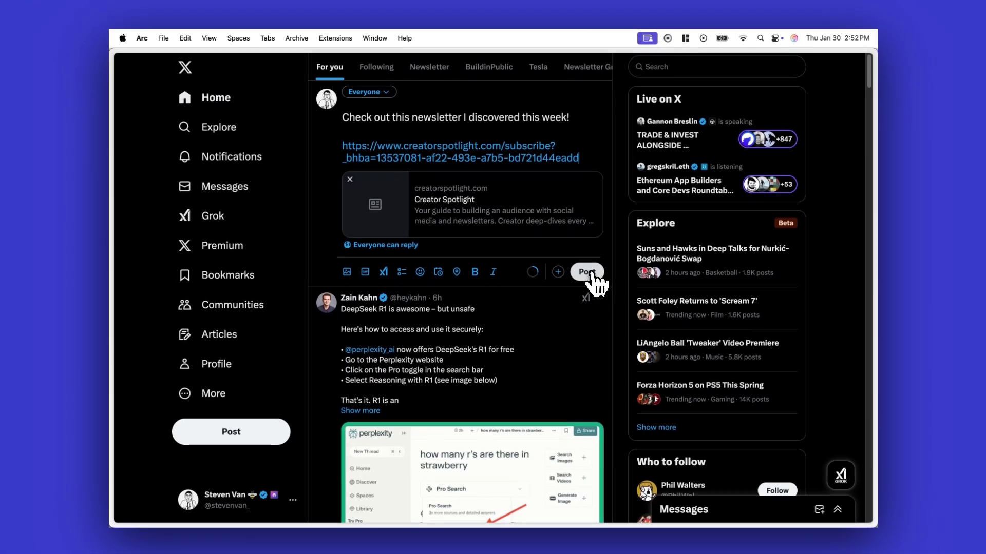
{"action": "left_click", "coordinate": [596, 284]}
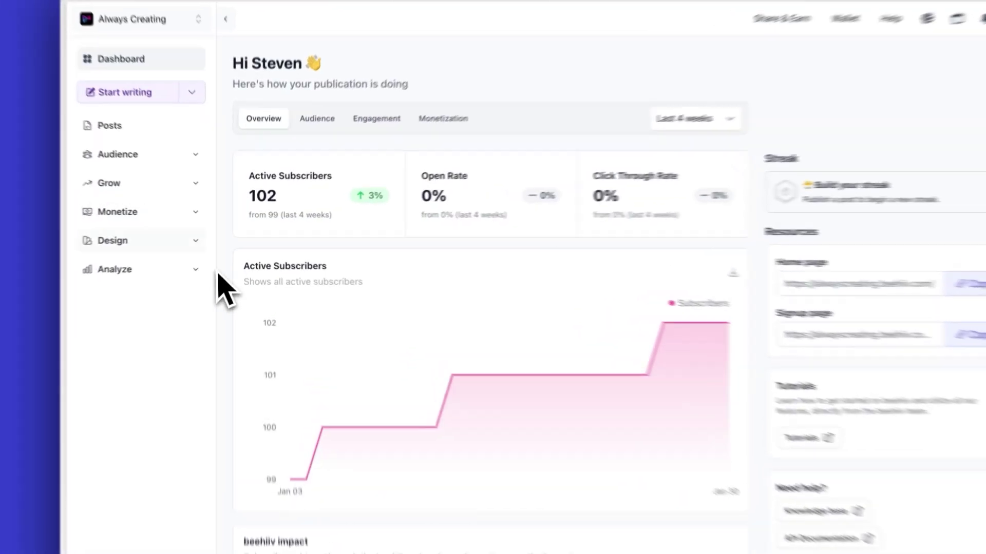
Open Boosts from the Monetize section of the sidebar
{"action": "left_click", "coordinate": [202, 219]}
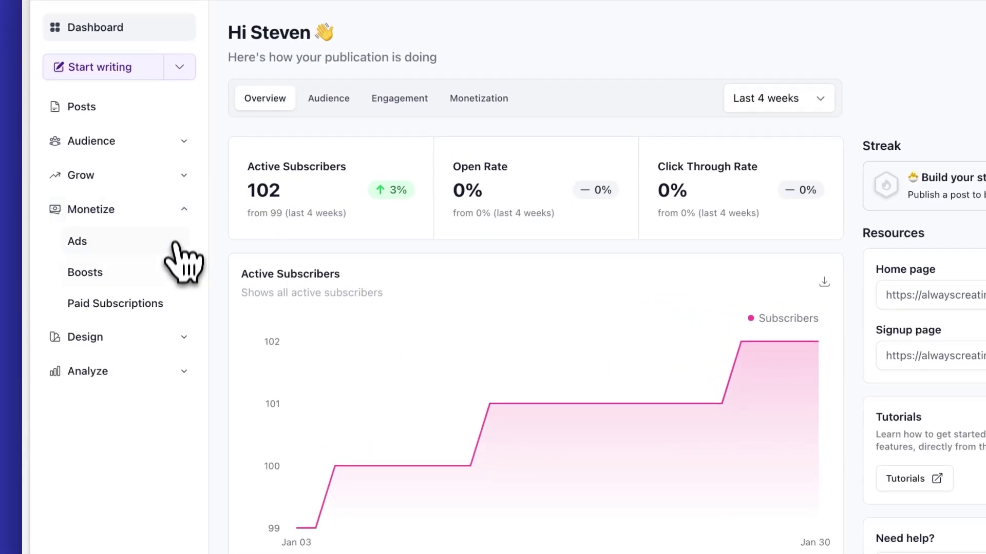
{"action": "left_click", "coordinate": [174, 276]}
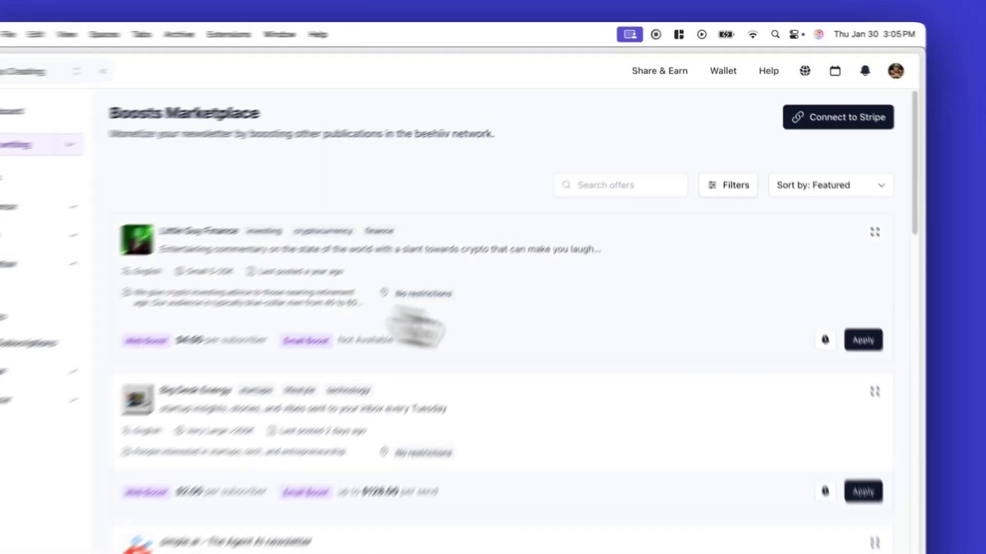
Connect a Stripe account with Canada as the payout country
{"action": "left_click", "coordinate": [820, 100]}
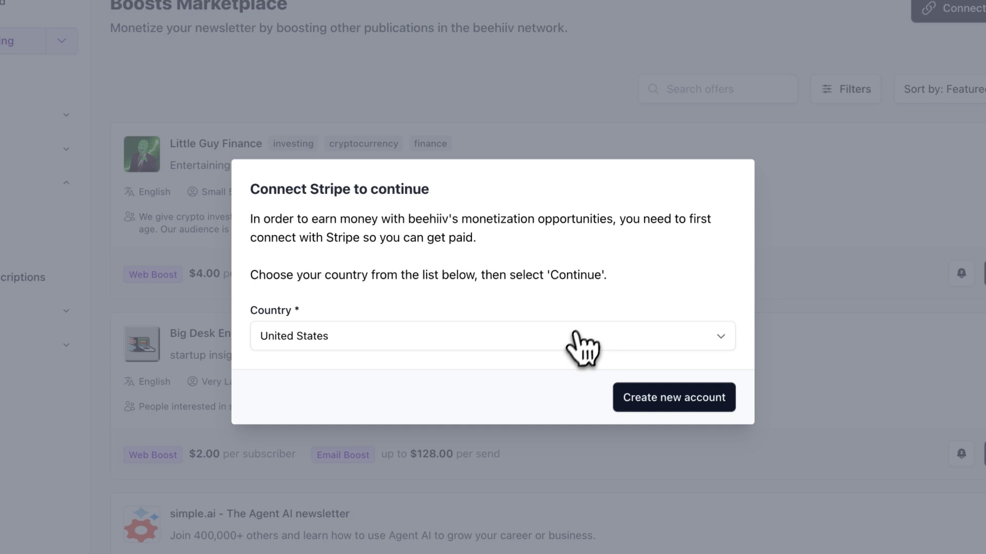
{"action": "left_click", "coordinate": [580, 344]}
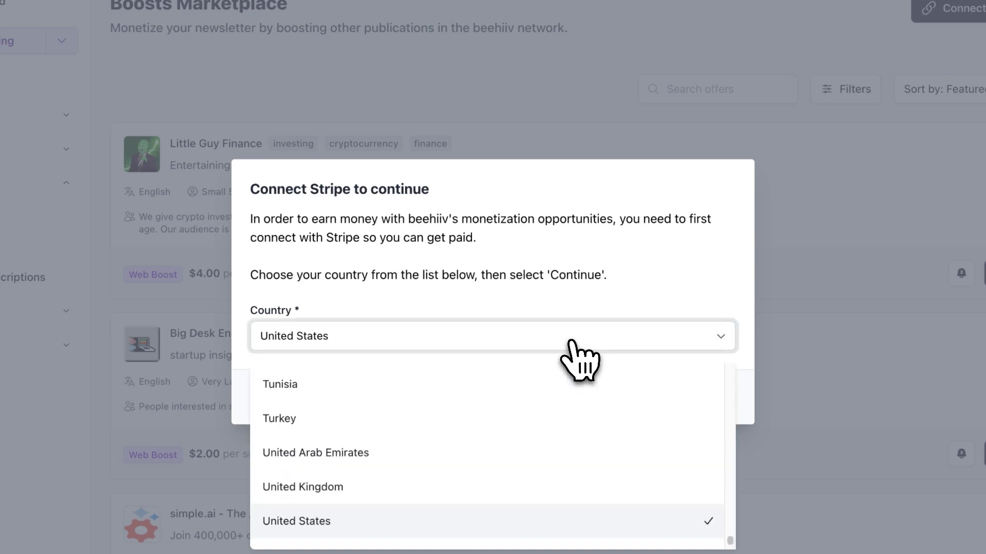
{"action": "key", "text": "c"}
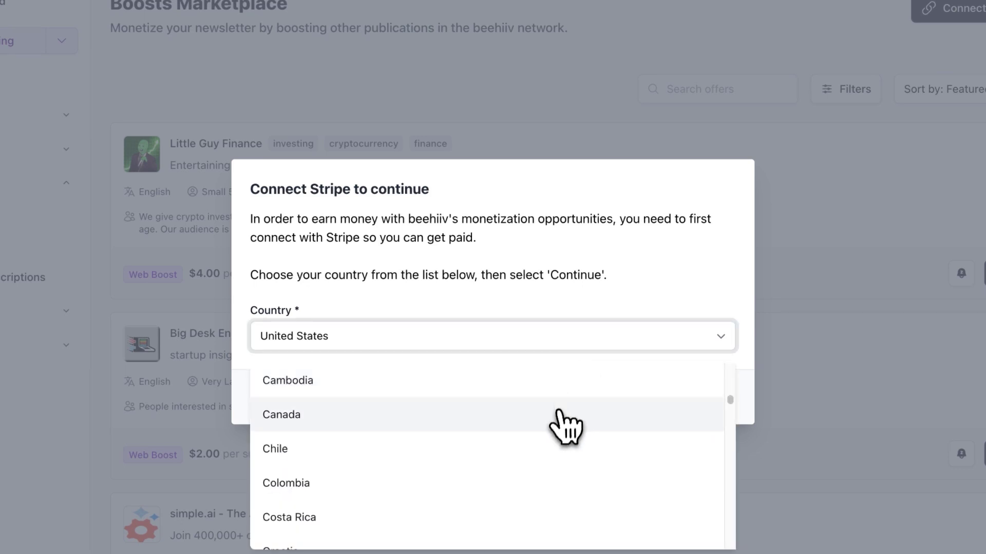
{"action": "left_click", "coordinate": [559, 413]}
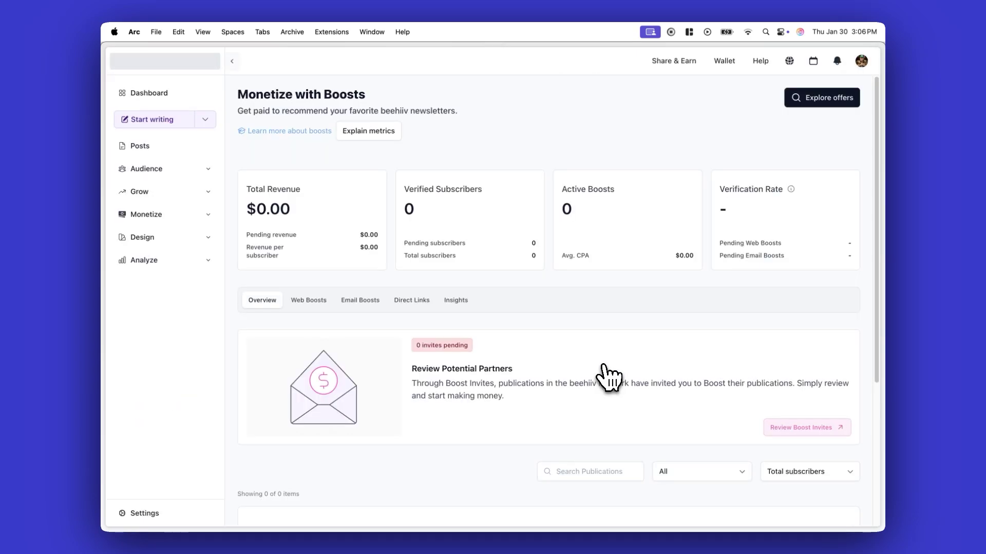
Filter the boost offers to the Art, Artificial Intelligence and Astrology categories
{"action": "left_click", "coordinate": [799, 100]}
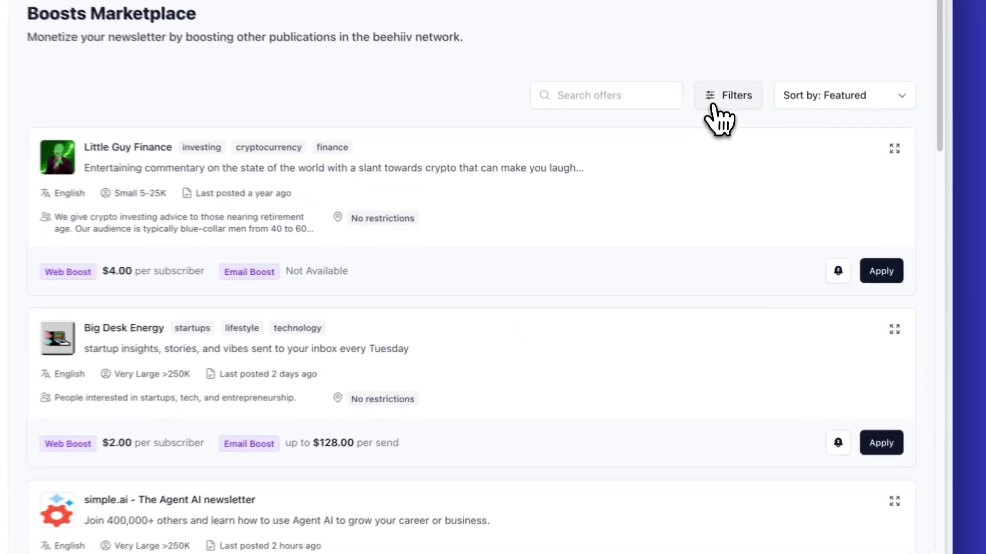
{"action": "left_click", "coordinate": [724, 154]}
{"action": "left_click", "coordinate": [669, 235]}
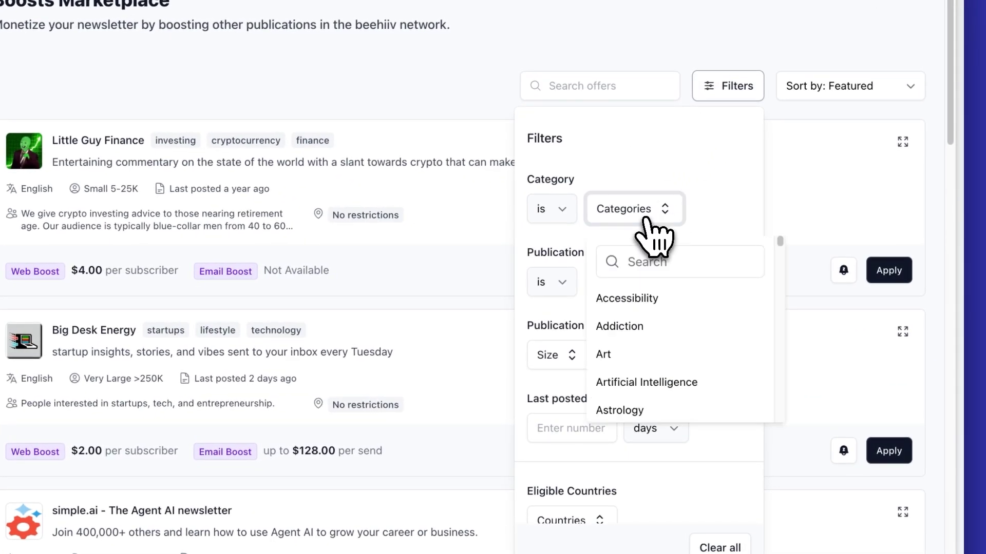
{"action": "left_click", "coordinate": [660, 355]}
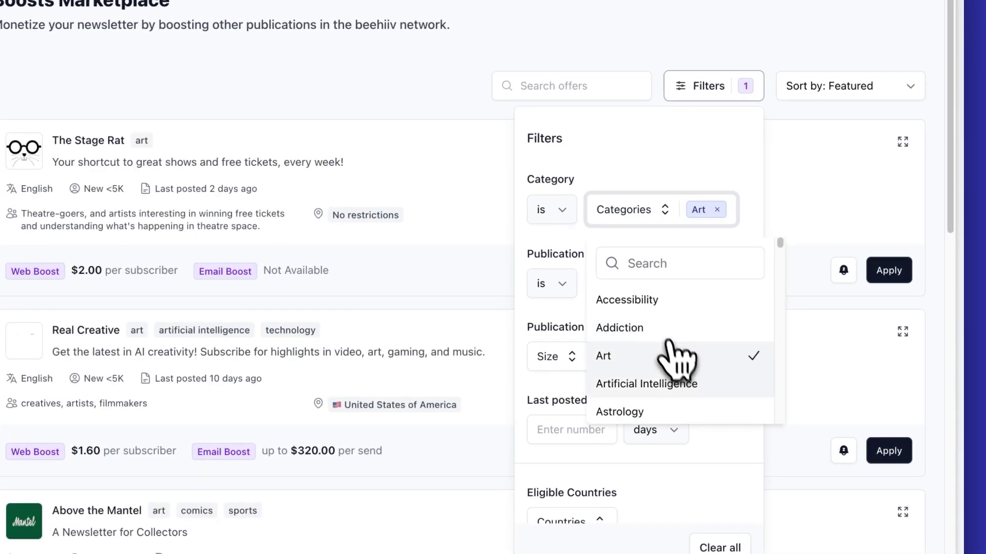
{"action": "left_click", "coordinate": [673, 406]}
{"action": "left_click", "coordinate": [698, 208]}
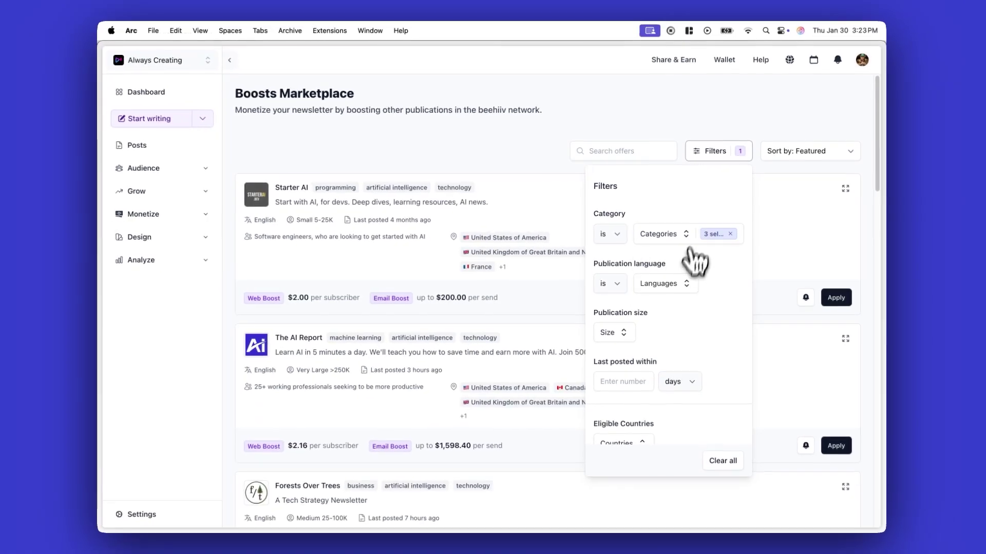
{"action": "left_click", "coordinate": [658, 294]}
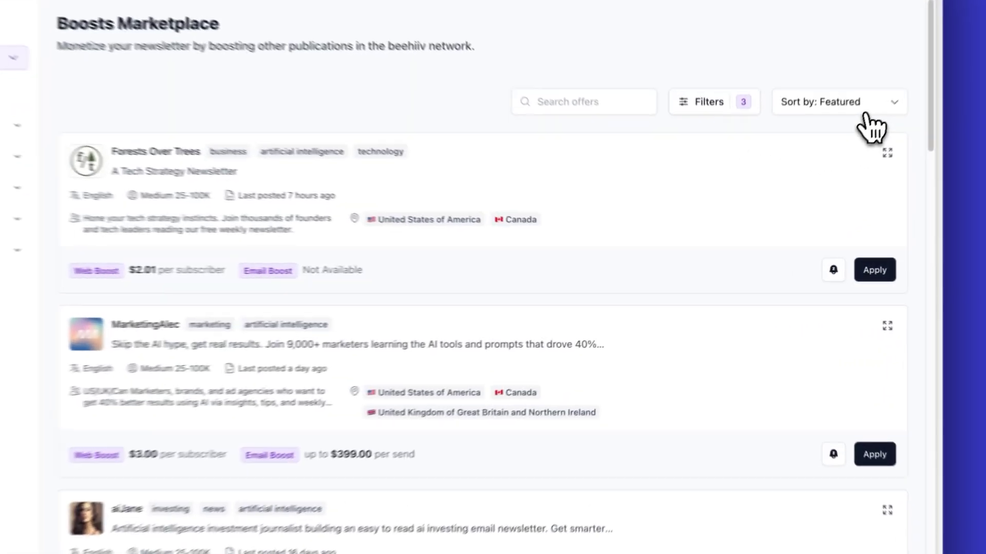
Sort the offers by Highest Web Payout
{"action": "left_click", "coordinate": [826, 157]}
{"action": "left_click", "coordinate": [811, 209]}
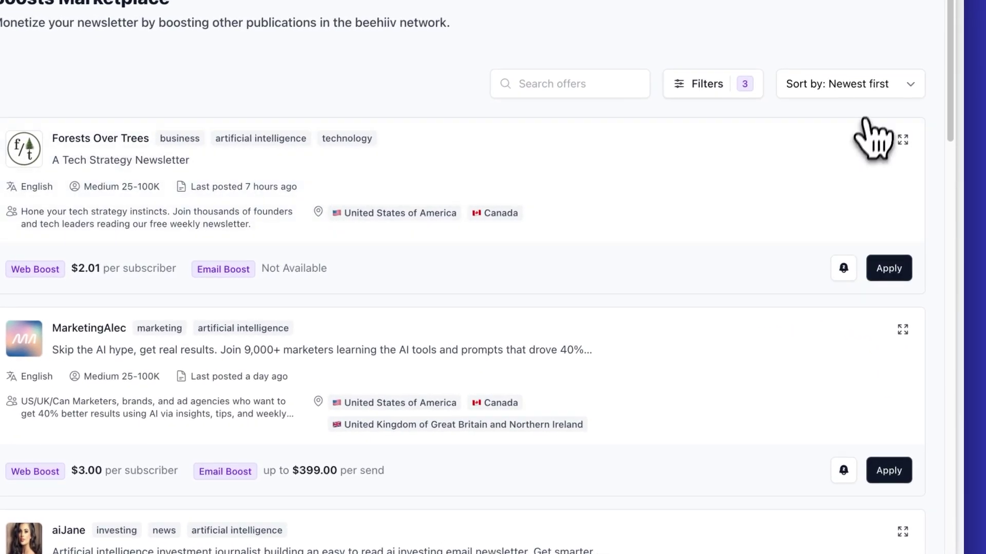
{"action": "left_click", "coordinate": [873, 93]}
{"action": "left_click", "coordinate": [845, 205]}
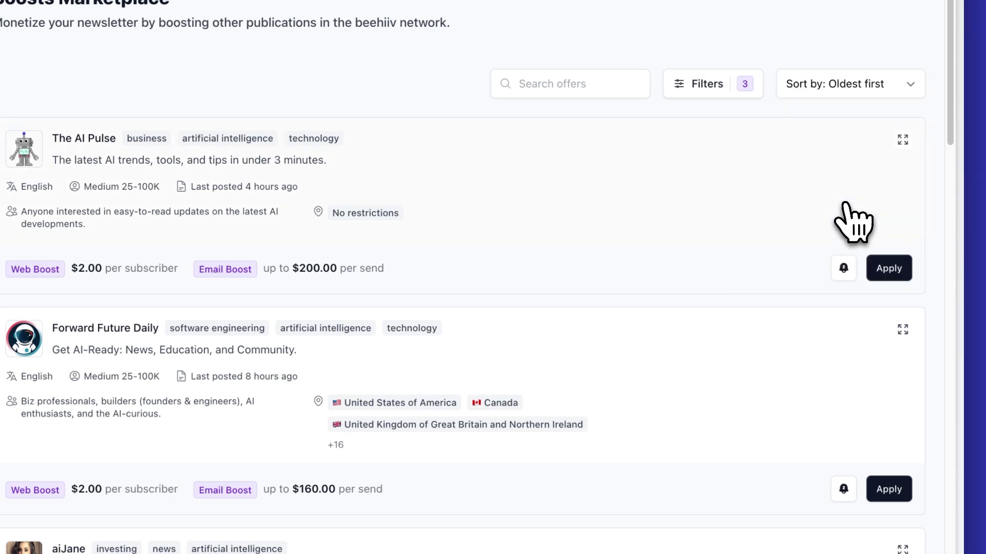
{"action": "left_click", "coordinate": [860, 92]}
{"action": "left_click", "coordinate": [817, 242]}
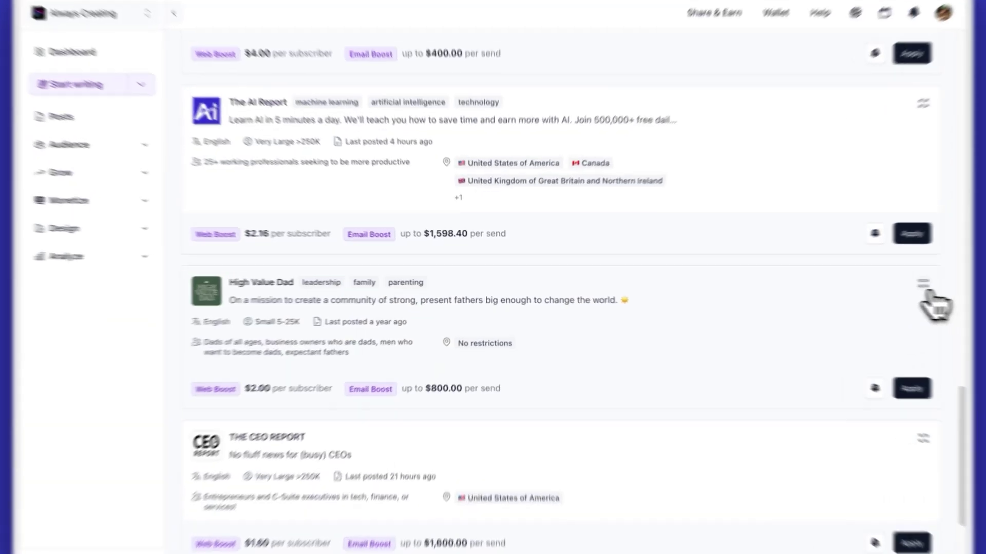
Review High Value Dad's offer details and visit highvaluedad.beehiiv.com
{"action": "left_click", "coordinate": [930, 295]}
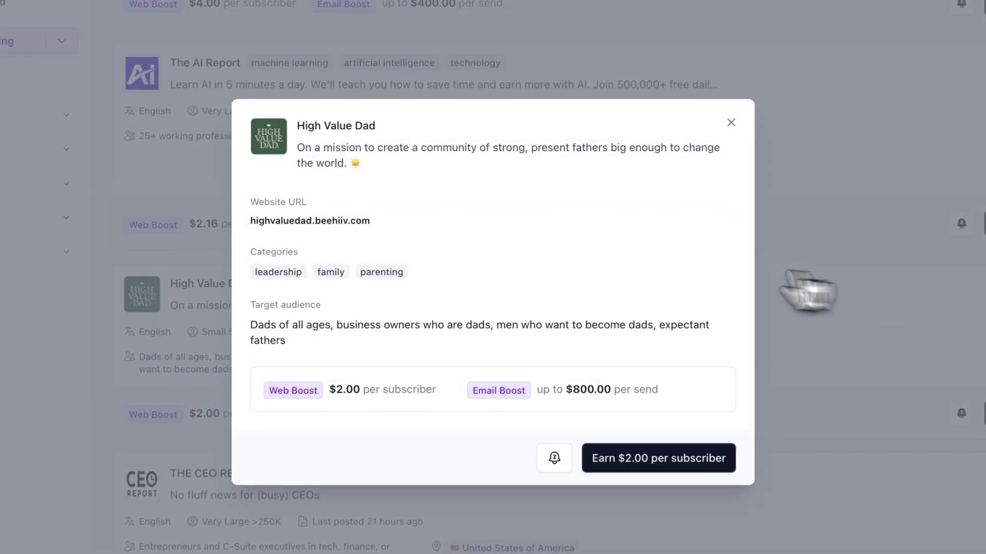
{"action": "left_click", "coordinate": [337, 222]}
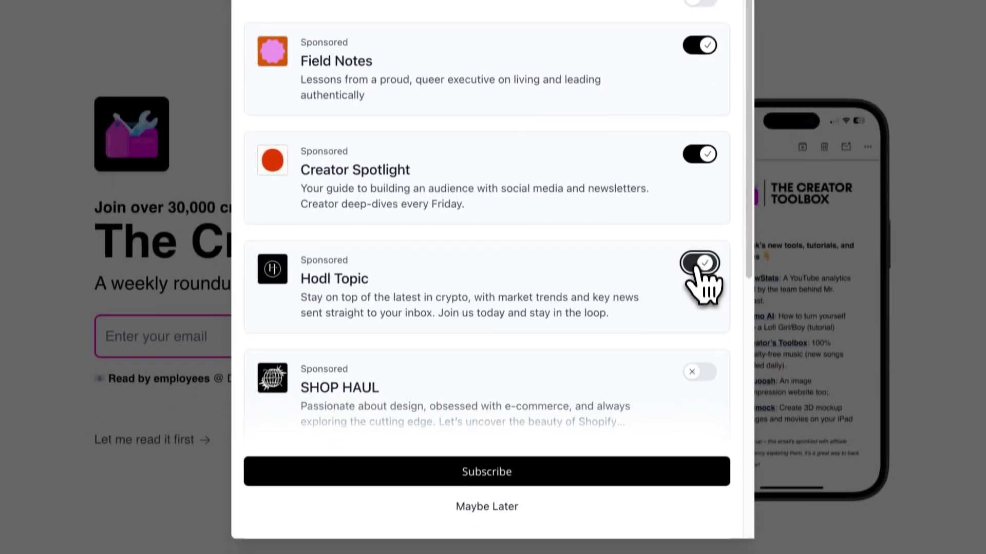
Confirm the subscription with Hodl Topic also selected
{"action": "left_click", "coordinate": [611, 456]}
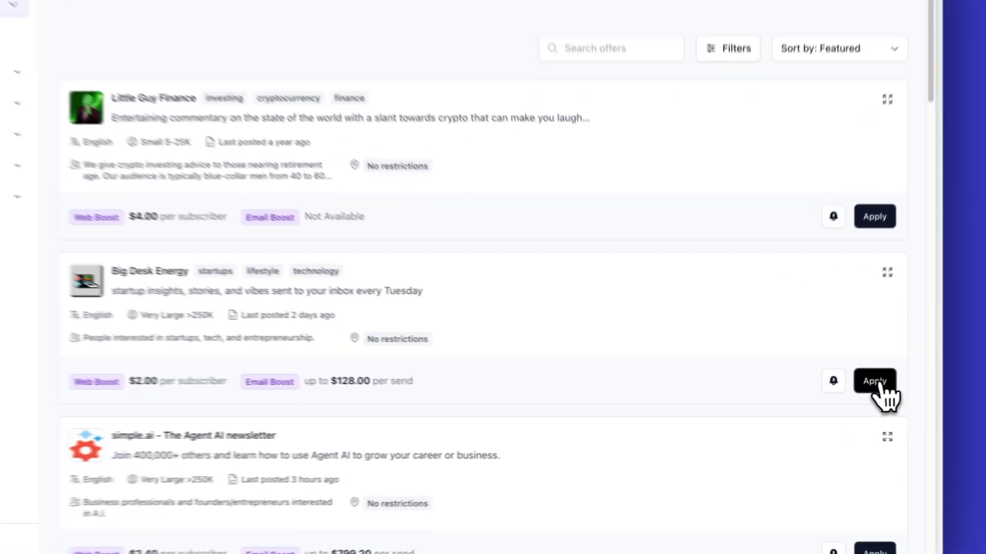
Apply to boost Big Desk Energy and submit the application
{"action": "left_click", "coordinate": [879, 386]}
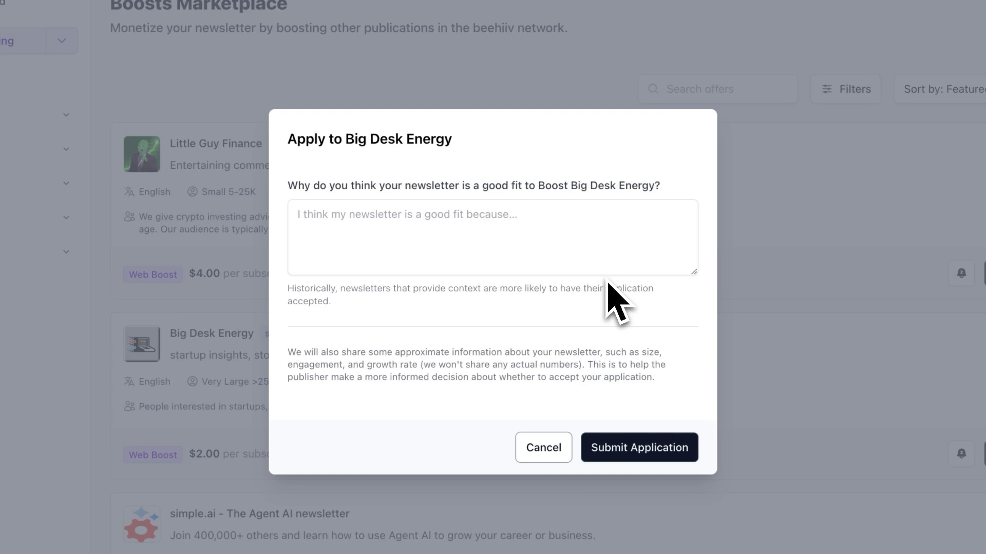
{"action": "left_click", "coordinate": [667, 456]}
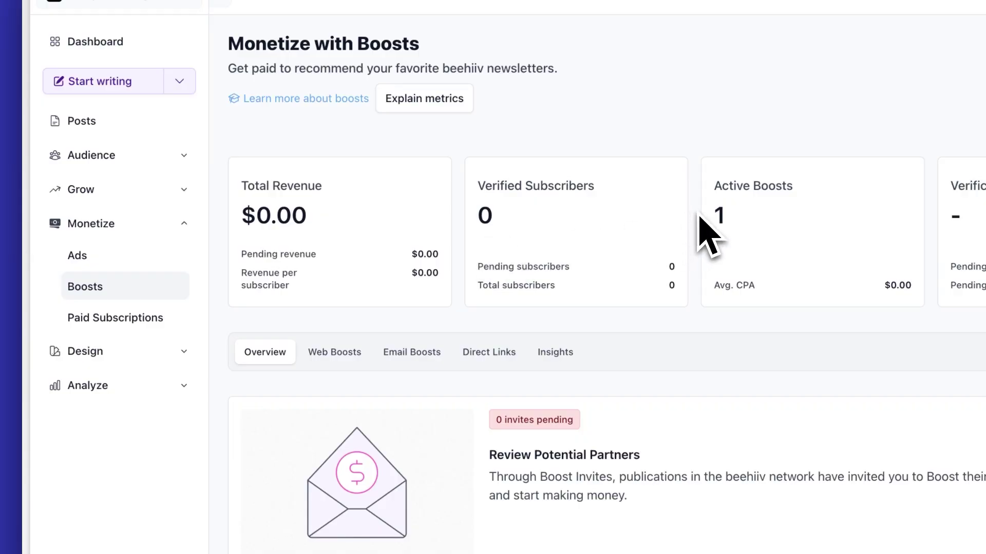
Publish the X post 'Check out this newsletter I discovered this week!' with the boost link below
{"action": "scroll", "coordinate": [632, 350], "scroll_direction": "down", "scroll_amount": 1}
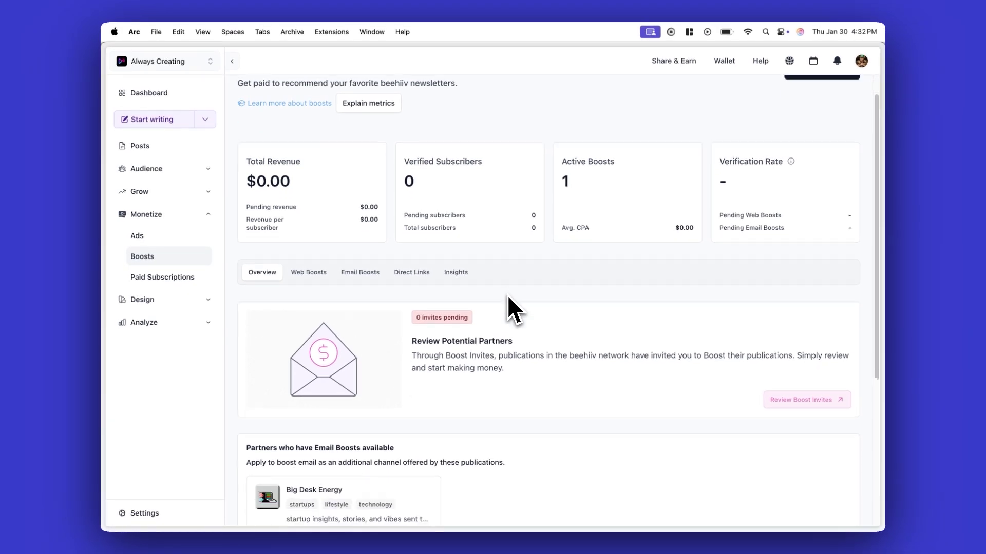
{"action": "scroll", "coordinate": [508, 297], "scroll_direction": "down", "scroll_amount": 5}
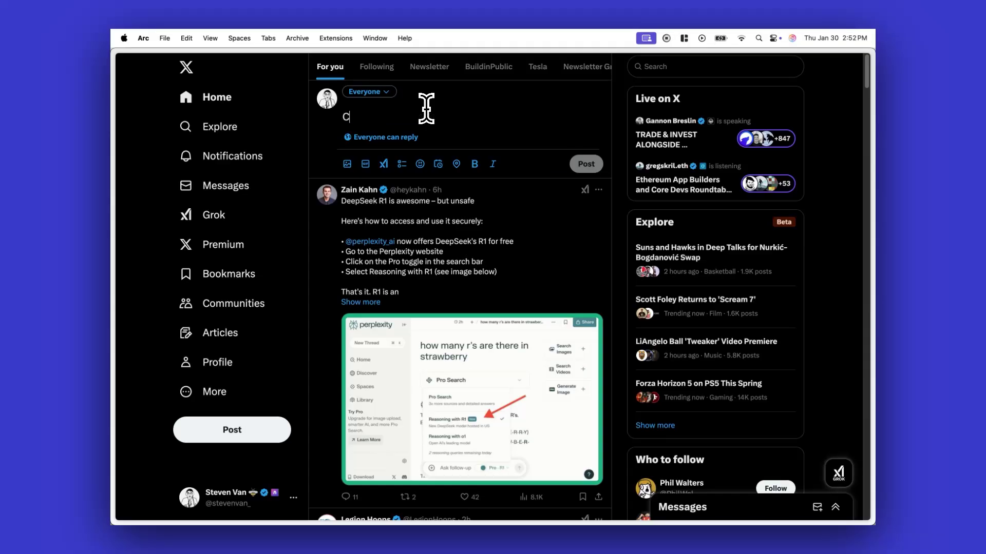
{"action": "type", "text": "out this newsletter I discovered this week!"}
{"action": "key", "text": "Return"}
{"action": "key", "text": "Return"}
{"action": "type", "text": "https://www.creatorspotlight.com/subscribe?_bhba=13537081-af22-493e-a7b5-bd721d44eadd"}
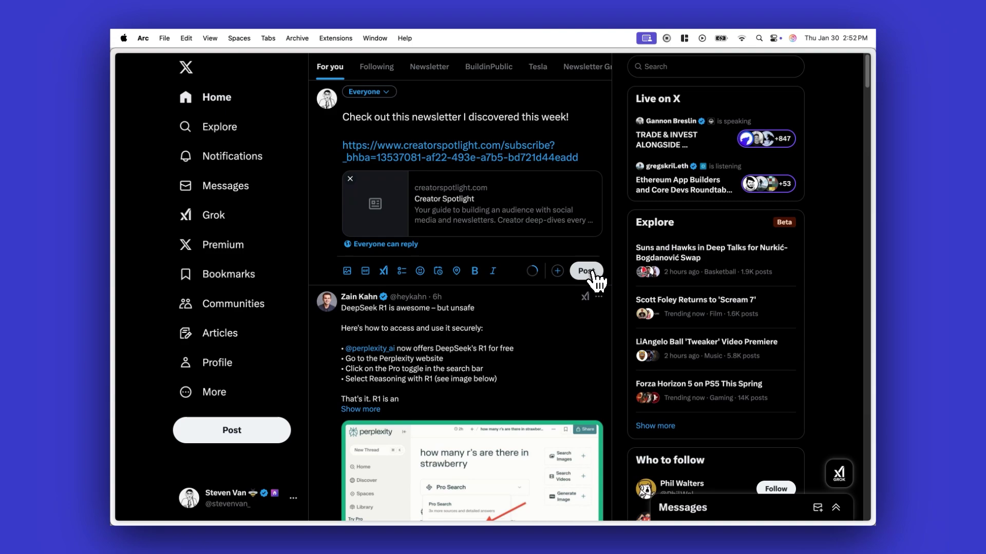
{"action": "left_click", "coordinate": [606, 300]}
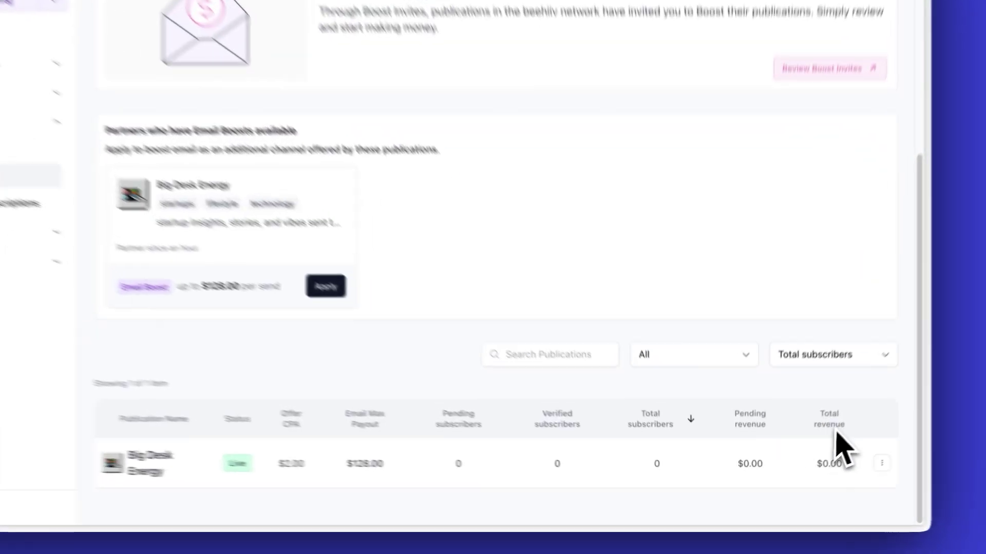
Copy Big Desk Energy's direct link from its row menu in the boosts table
{"action": "left_click", "coordinate": [882, 464]}
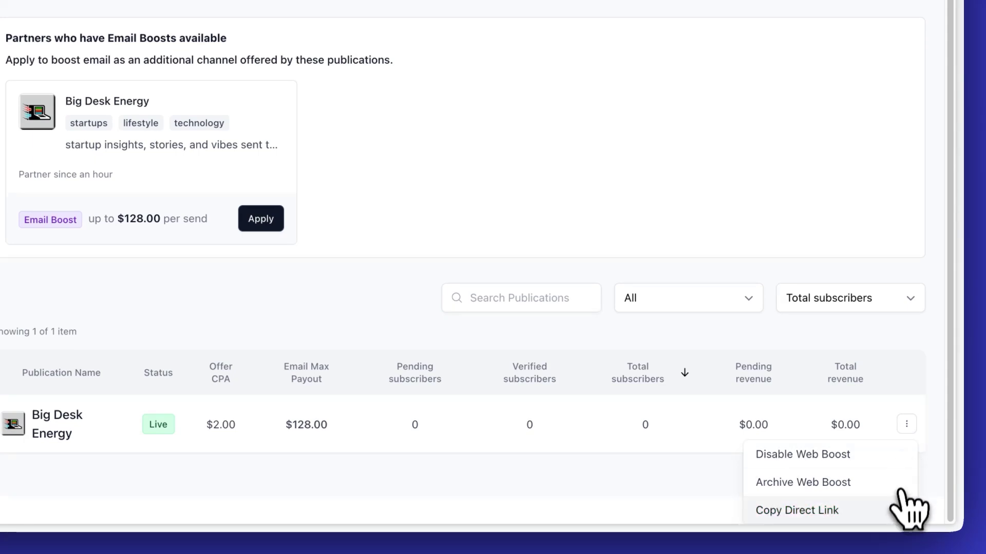
{"action": "left_click", "coordinate": [902, 510]}
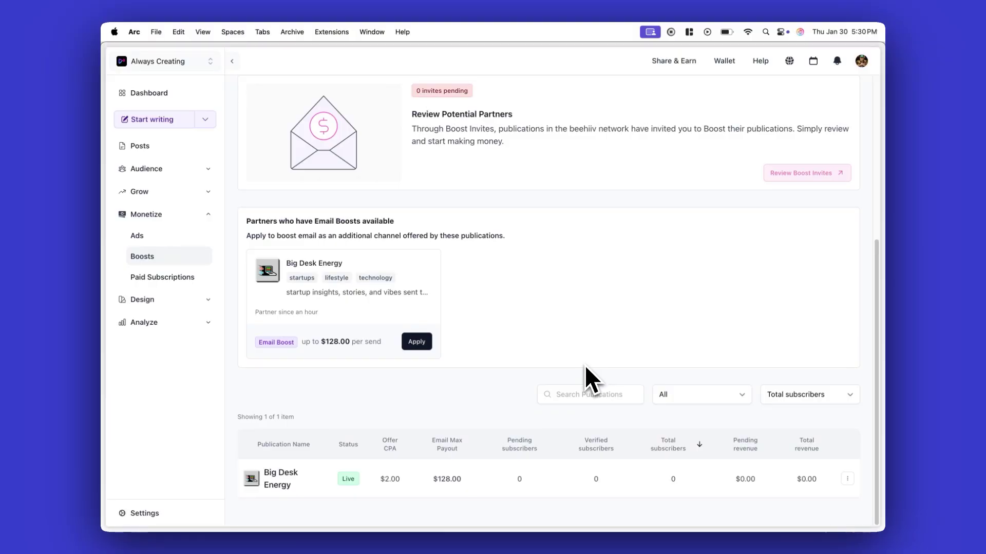
{"action": "scroll", "coordinate": [587, 371], "scroll_direction": "up", "scroll_amount": 5}
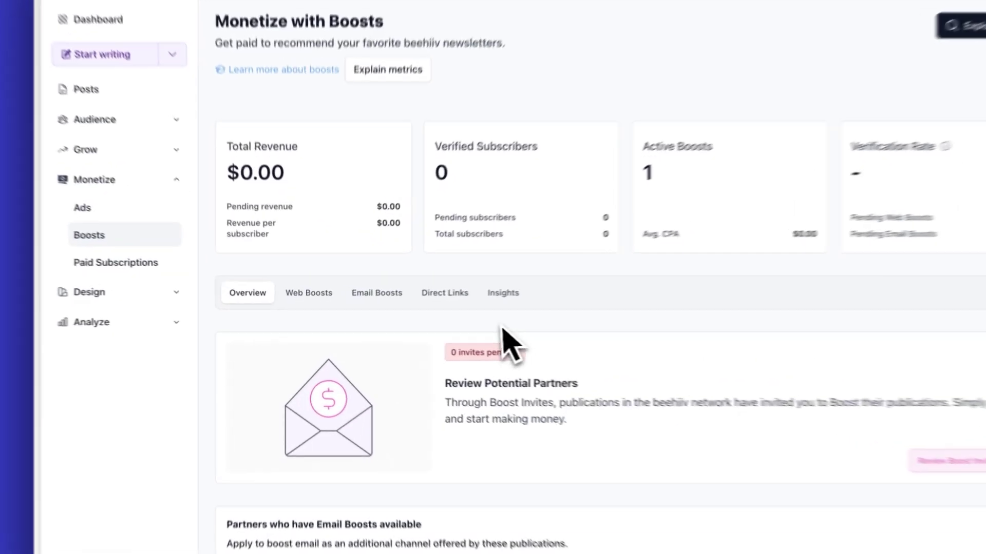
{"action": "left_click", "coordinate": [416, 304]}
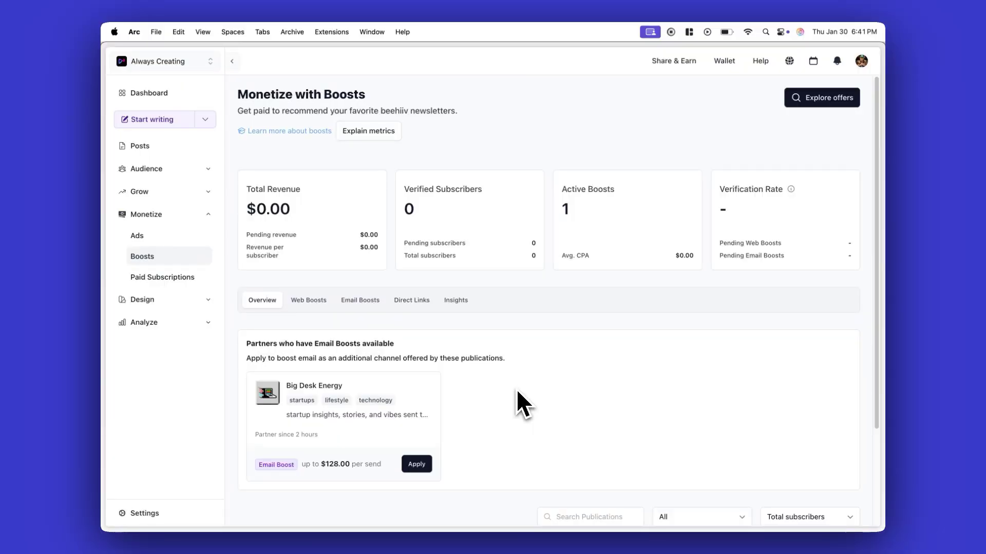
{"action": "scroll", "coordinate": [516, 389], "scroll_direction": "down", "scroll_amount": 3}
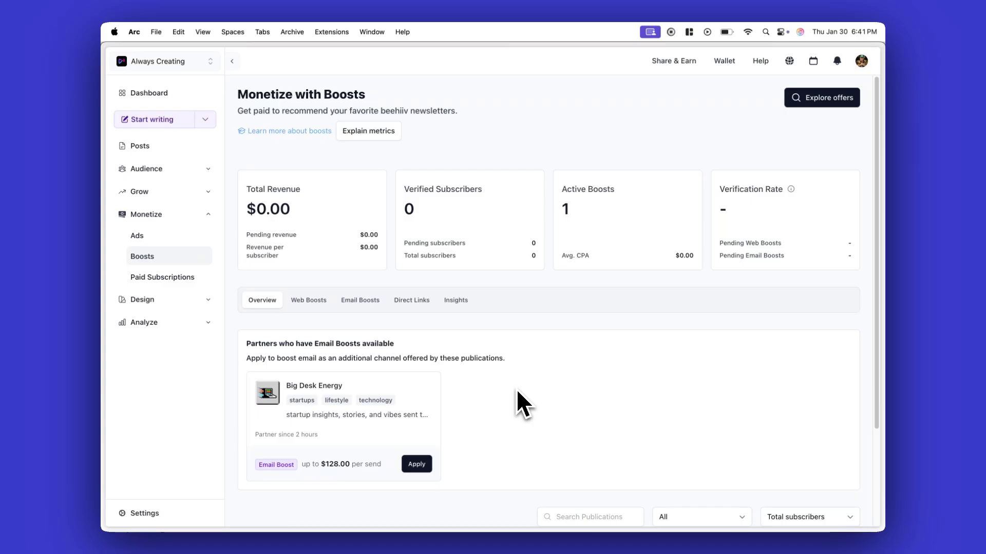
{"action": "scroll", "coordinate": [518, 391], "scroll_direction": "down", "scroll_amount": 3}
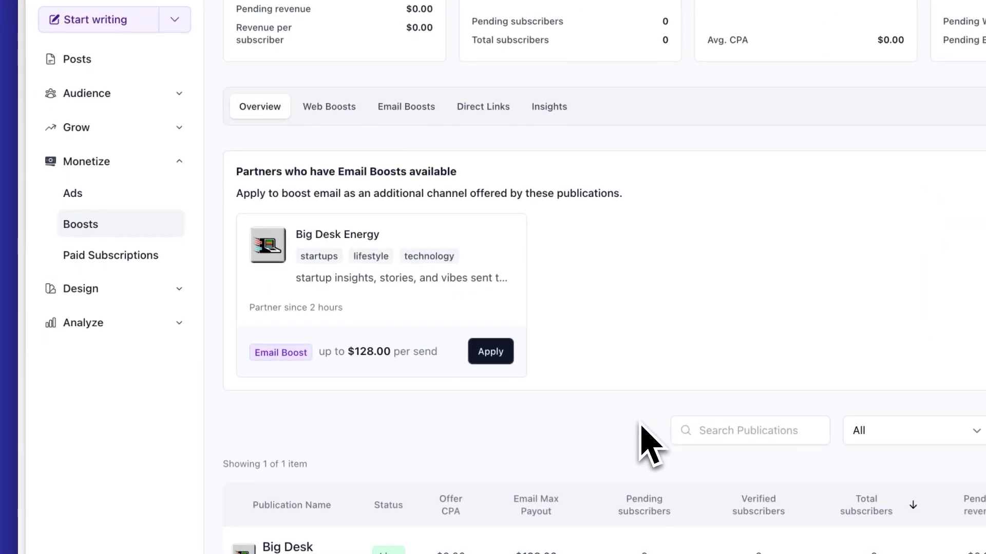
Apply for the Big Desk Energy email boost and review it in the Email Boosts list
{"action": "left_click", "coordinate": [490, 351]}
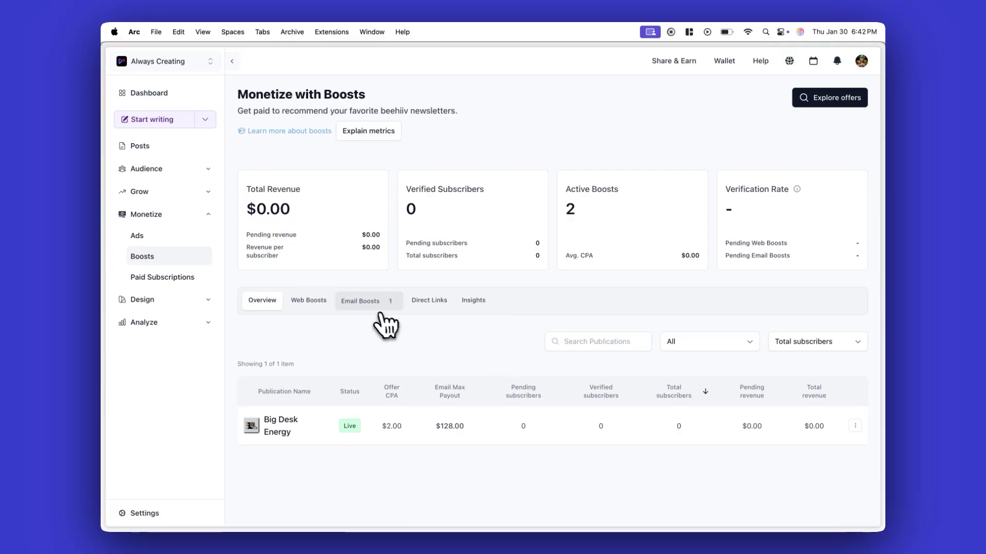
{"action": "left_click", "coordinate": [378, 307]}
{"action": "scroll", "coordinate": [400, 257], "scroll_direction": "down", "scroll_amount": 4}
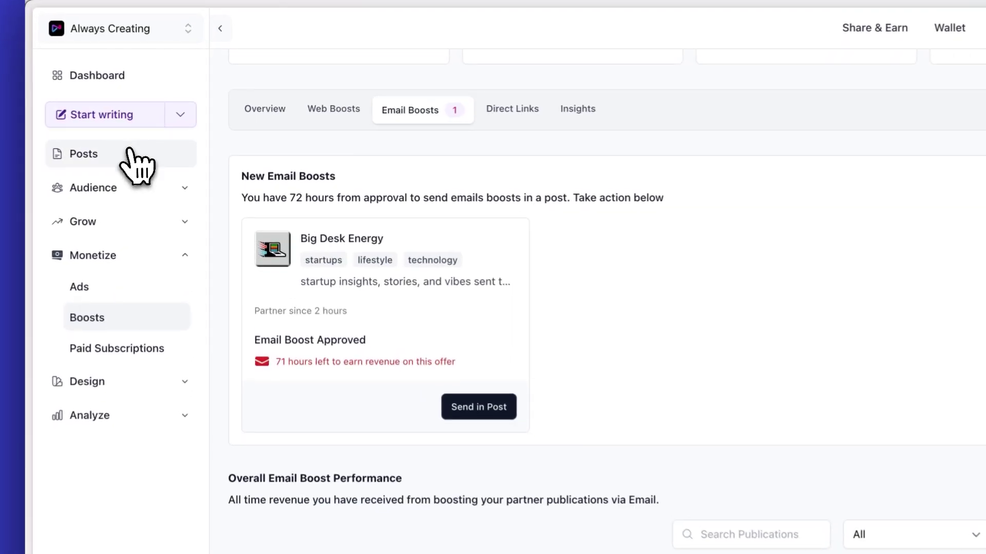
Start a new post and insert a Boosts block featuring Big Desk Energy via /boost
{"action": "left_click", "coordinate": [125, 154]}
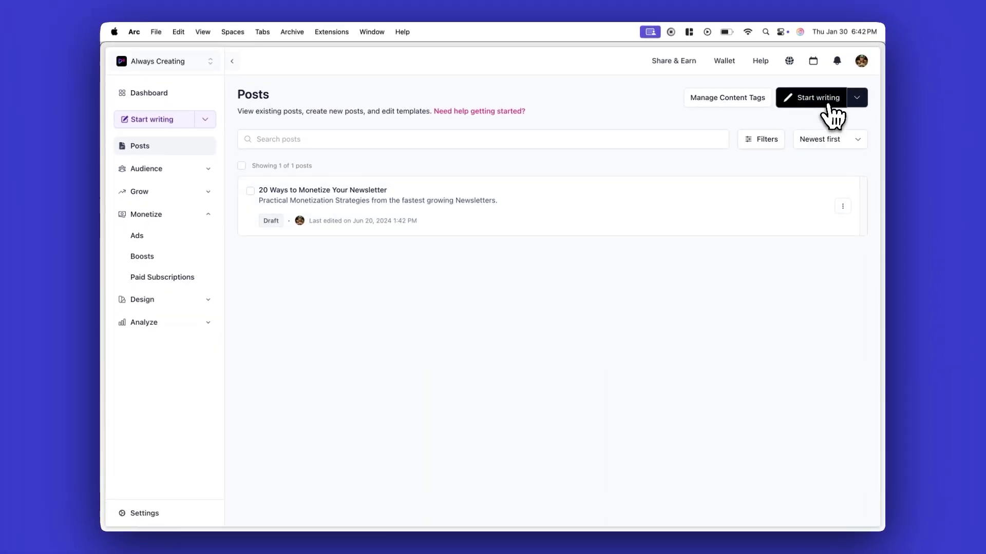
{"action": "left_click", "coordinate": [842, 98]}
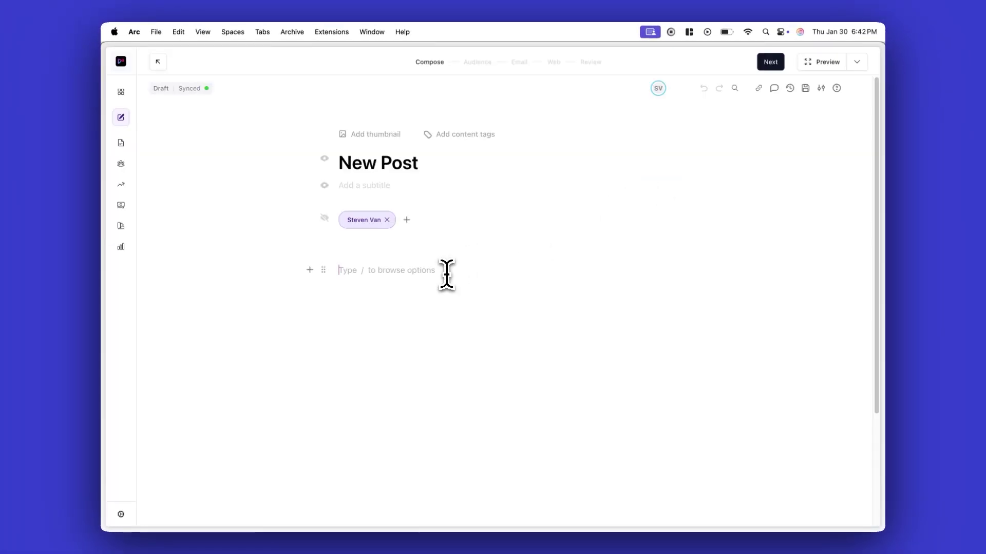
{"action": "type", "text": "/boo"}
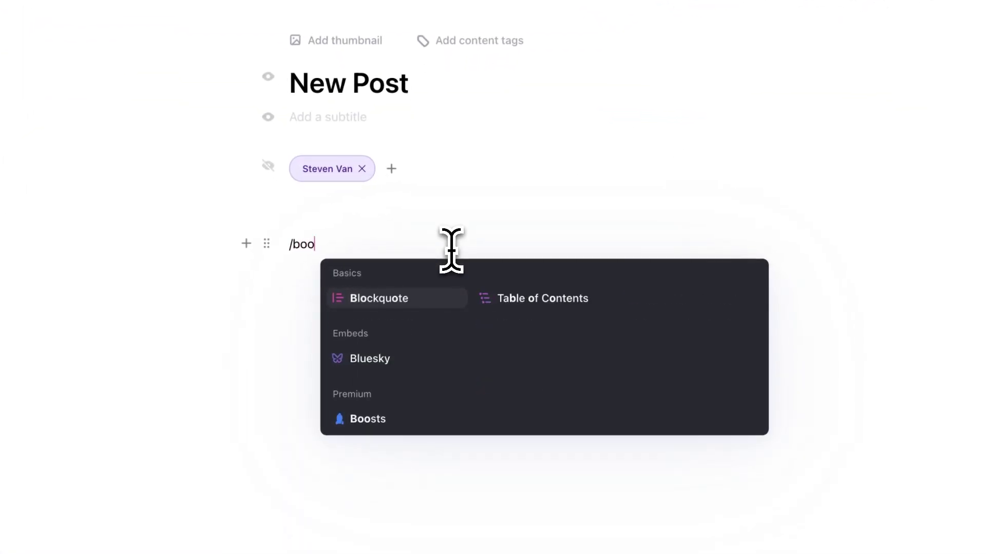
{"action": "type", "text": "sts"}
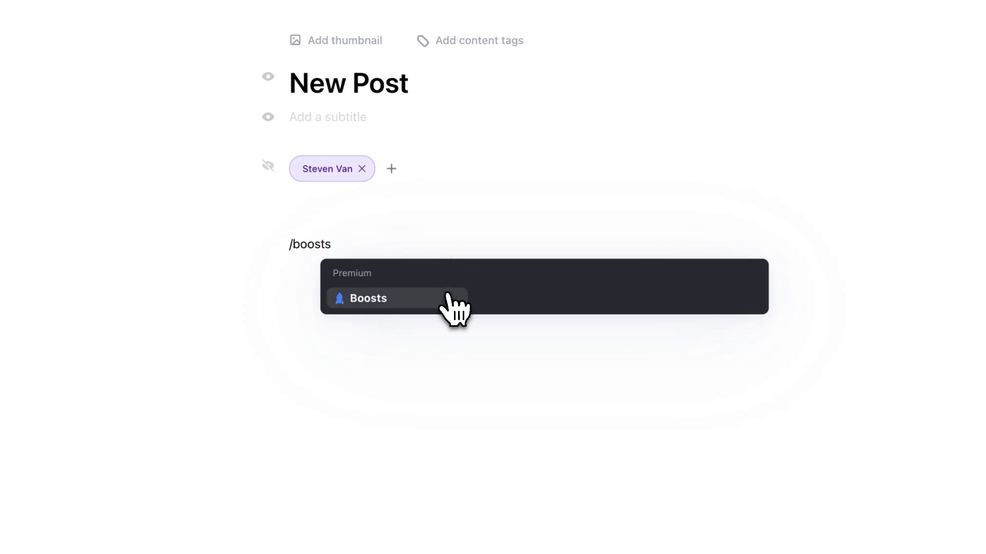
{"action": "left_click", "coordinate": [448, 298]}
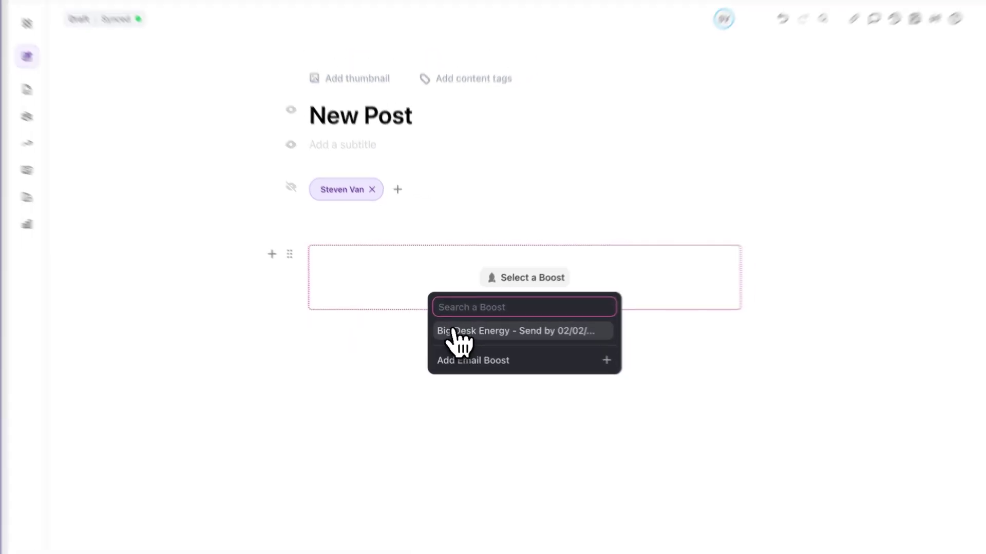
{"action": "left_click", "coordinate": [456, 333]}
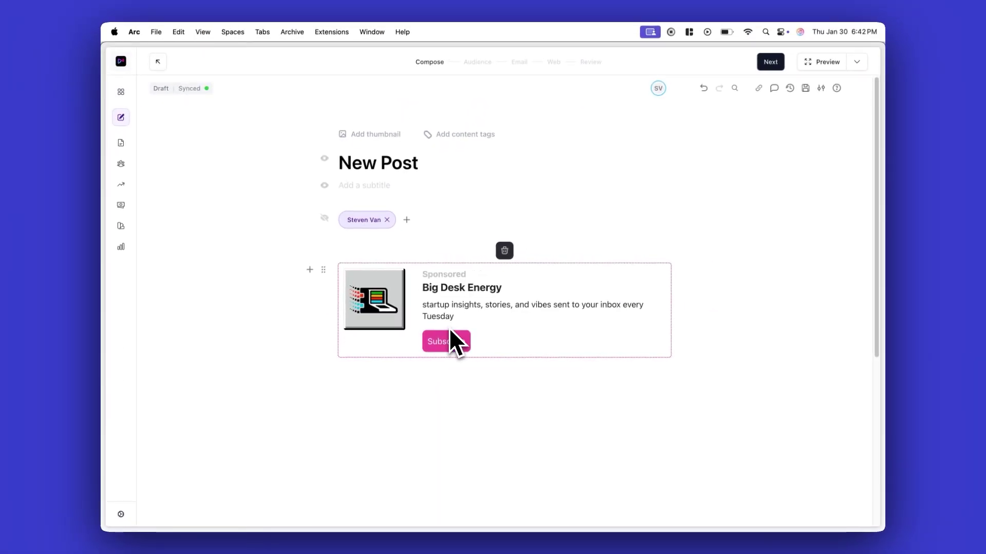